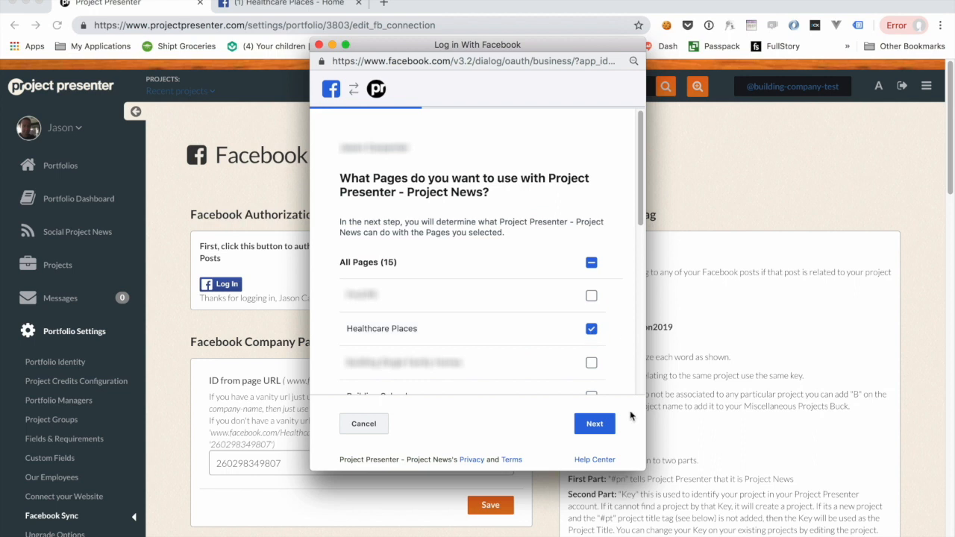
Step: Finish linking Project Presenter - Project News to Facebook with the Healthcare Places page and manage-pages permission
click(594, 424)
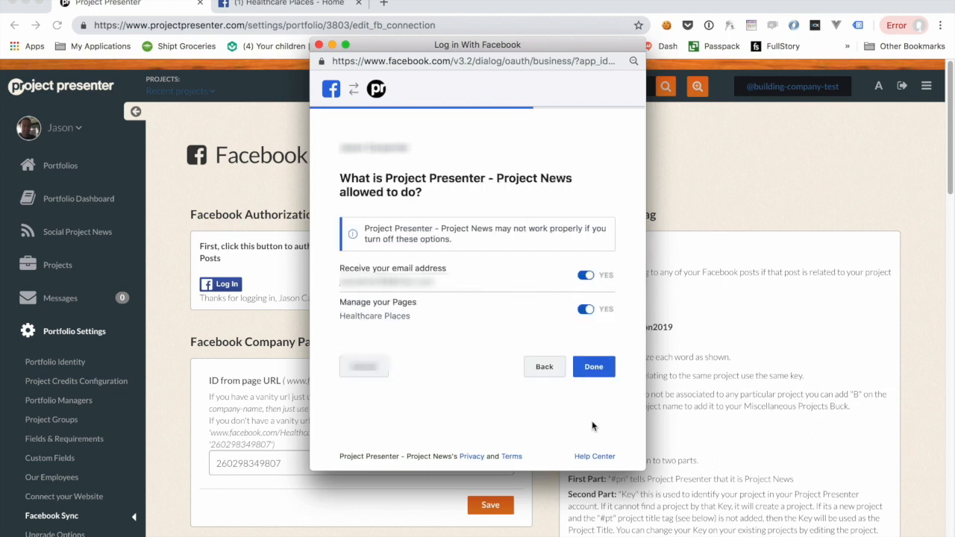
click(593, 367)
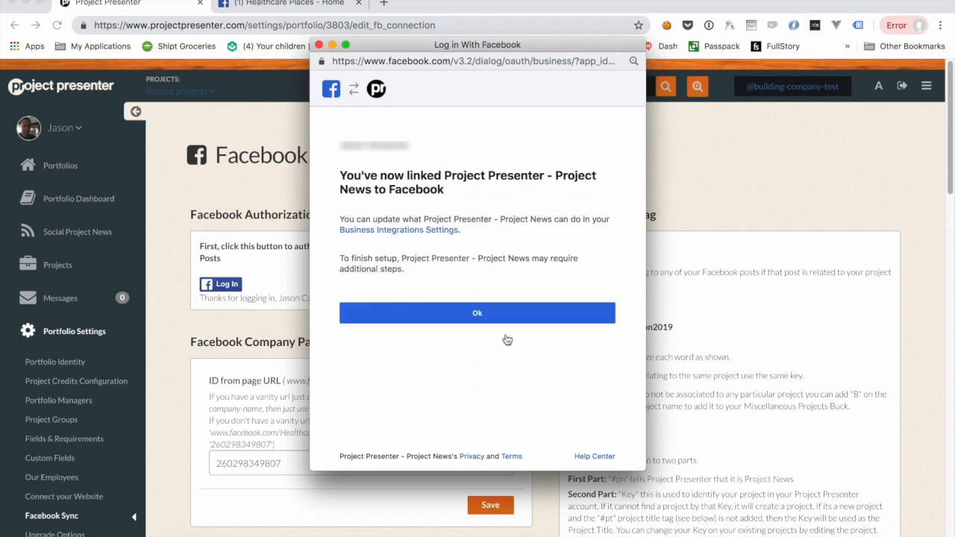
click(465, 312)
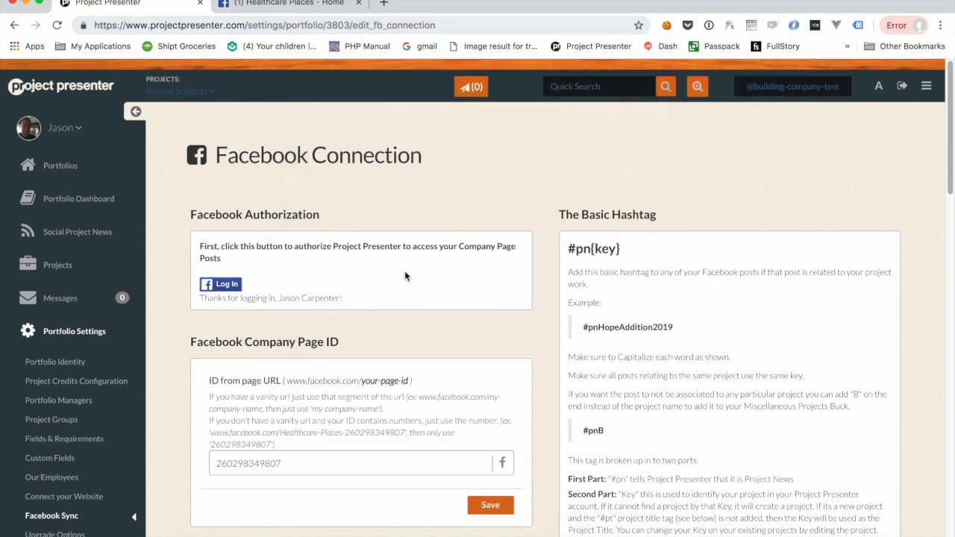
Step: Copy the Healthcare Places Page ID from the page's About section on Facebook
scroll(405, 272, down, 3)
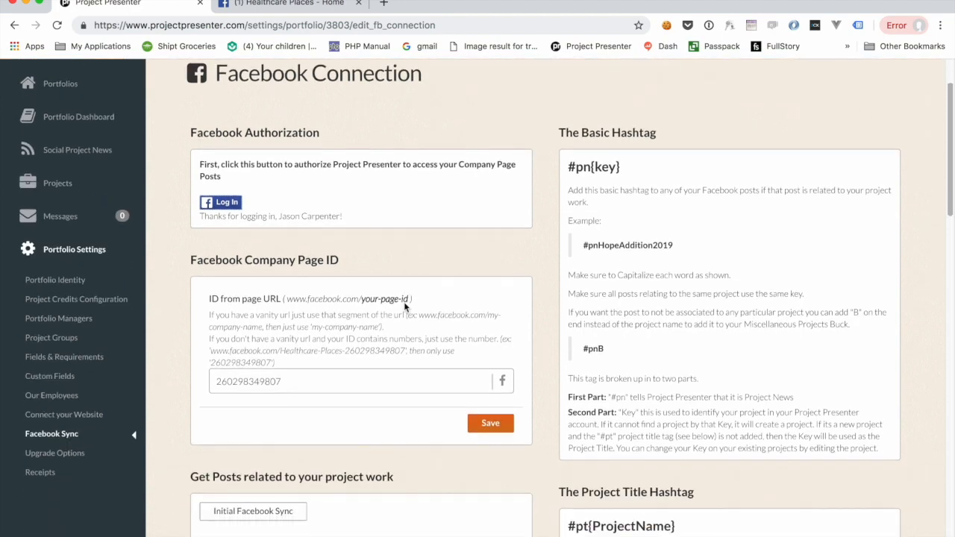
click(319, 379)
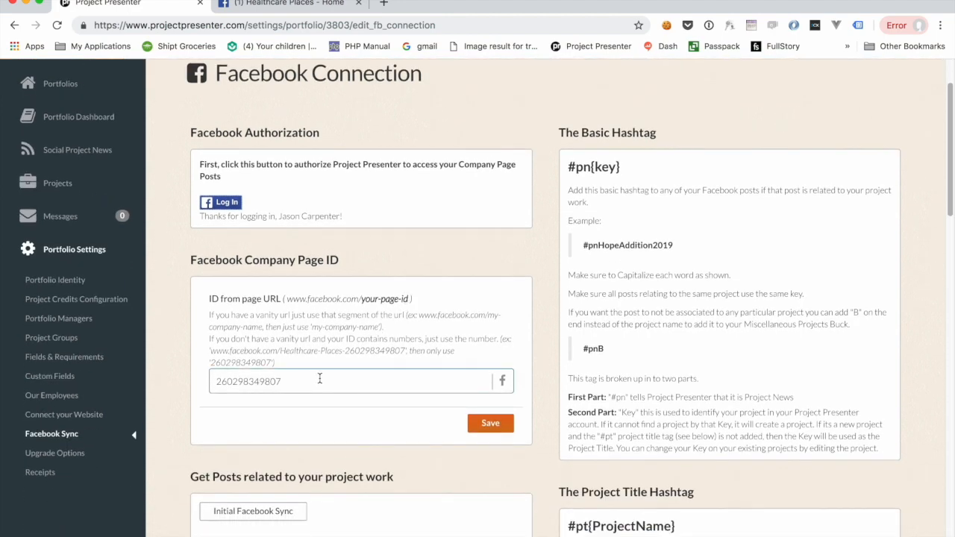
scroll(340, 330, up, 1)
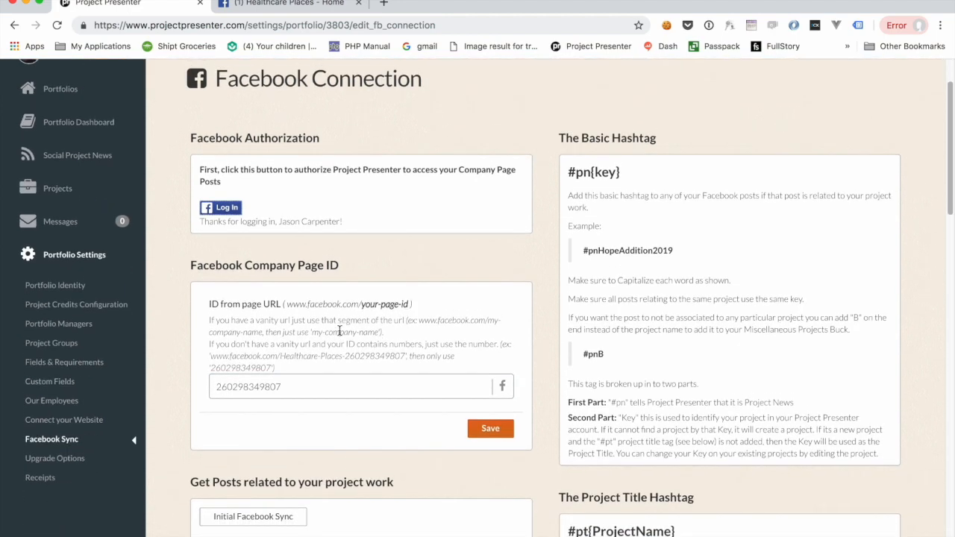
click(274, 3)
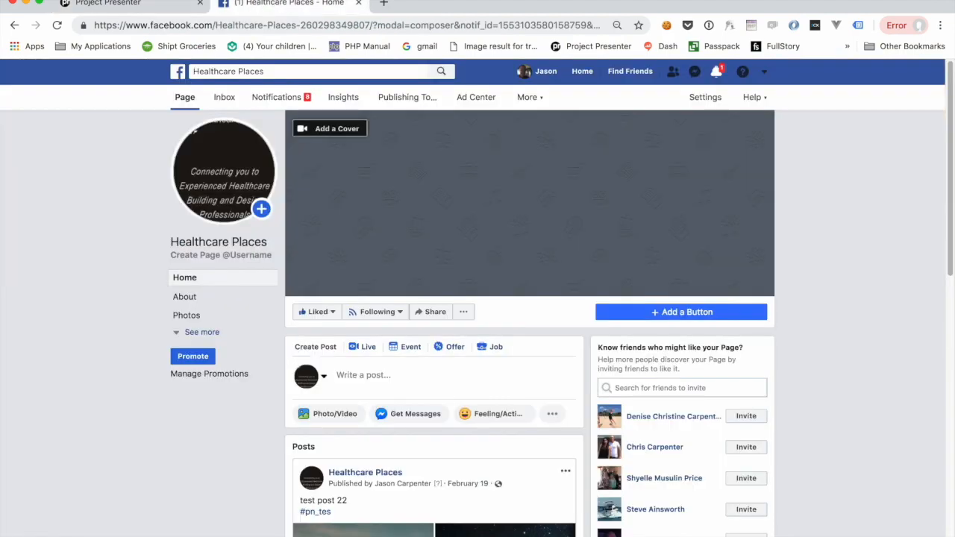
click(185, 298)
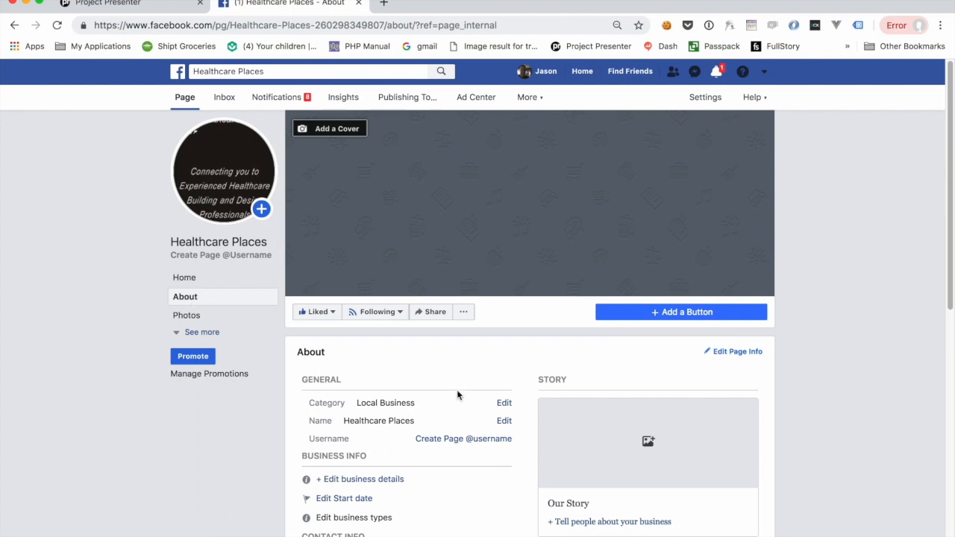
scroll(455, 437, down, 6)
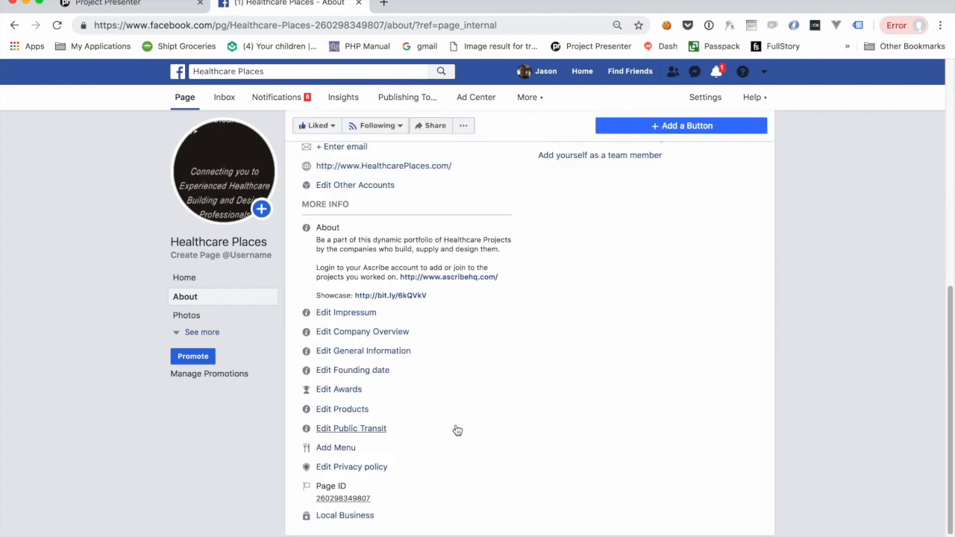
drag(378, 503, 317, 504)
key(super+c)
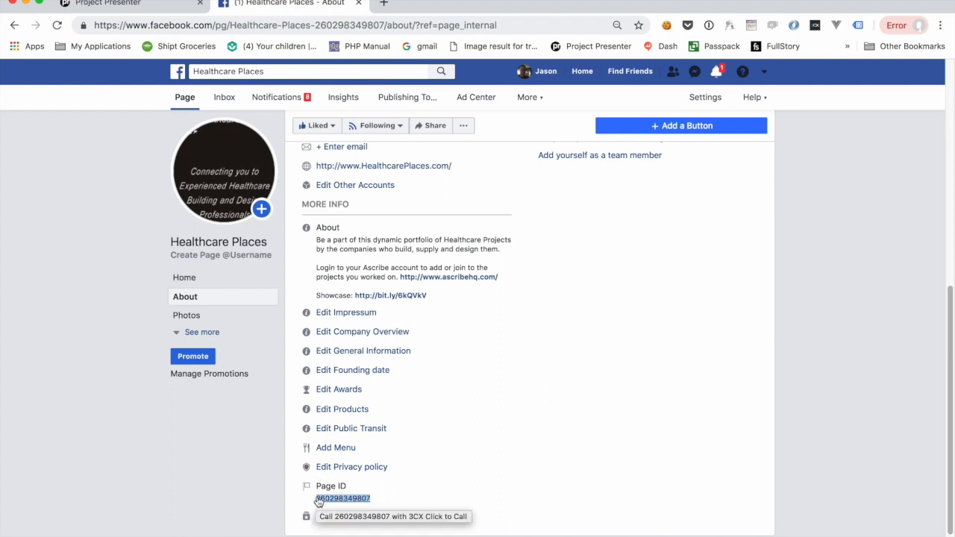
Step: Paste the Page ID into the Facebook Company Page ID field and save it
click(164, 7)
click(320, 387)
double_click(321, 387)
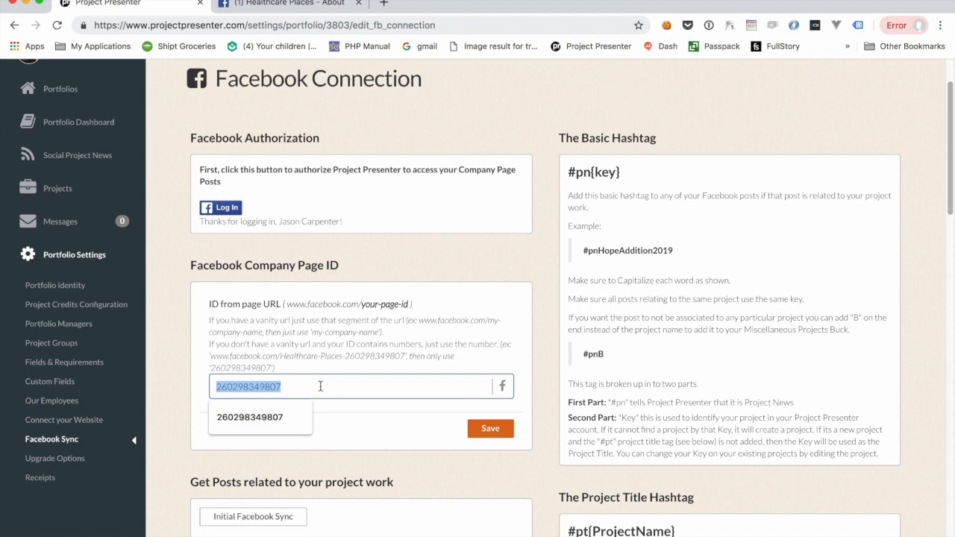
key(super+v)
click(564, 447)
click(498, 433)
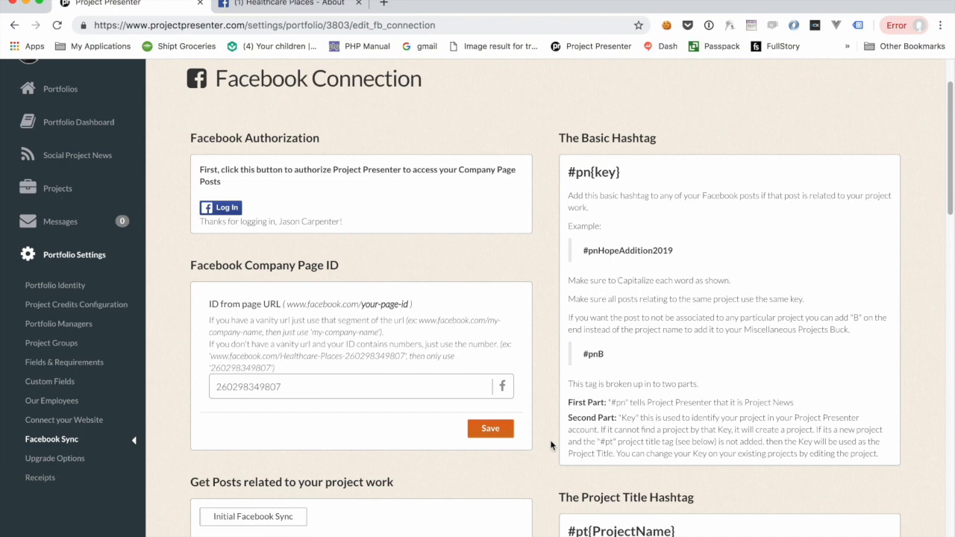
Step: Set Profile on Project Presenter to Auto Publish under Auto post my Facebook Posts
scroll(551, 445, down, 3)
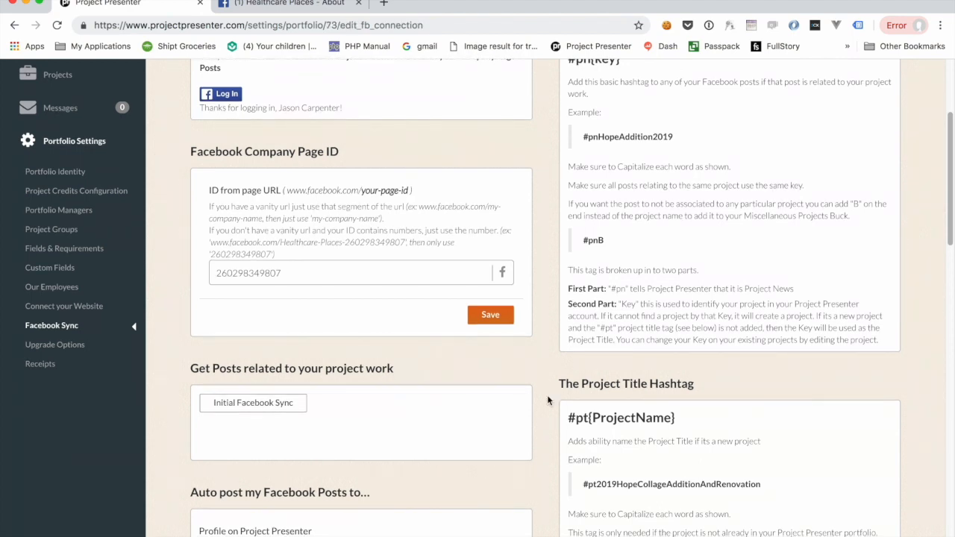
scroll(548, 399, down, 3)
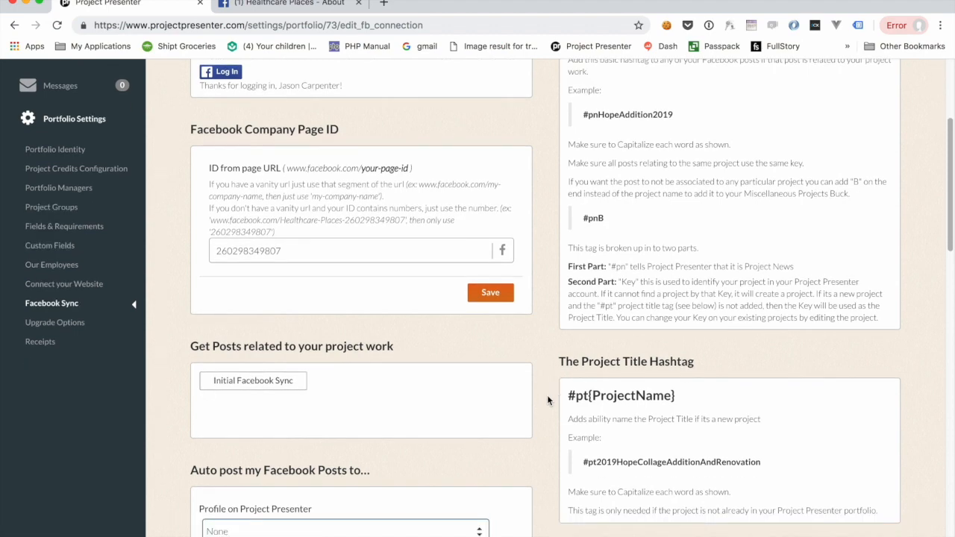
scroll(547, 400, down, 2)
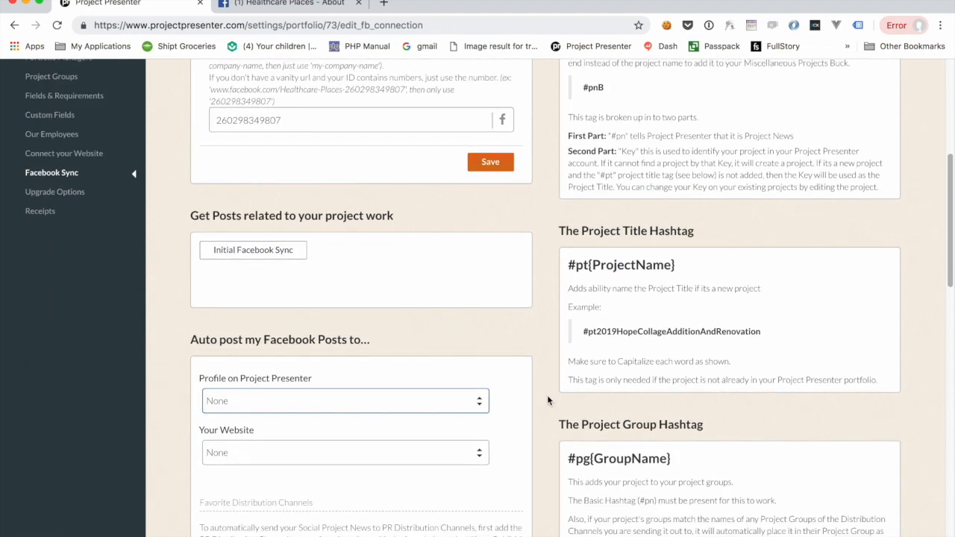
scroll(548, 401, down, 3)
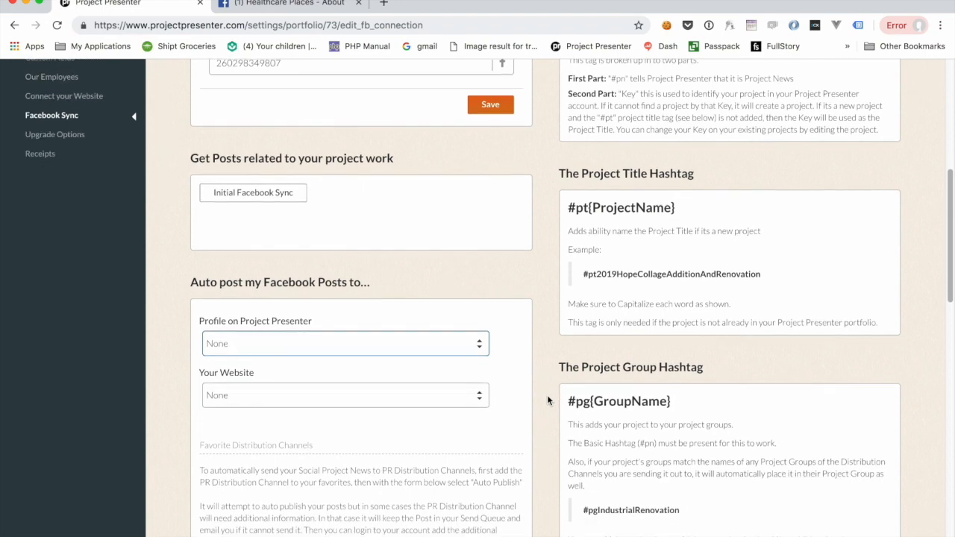
scroll(547, 401, down, 2)
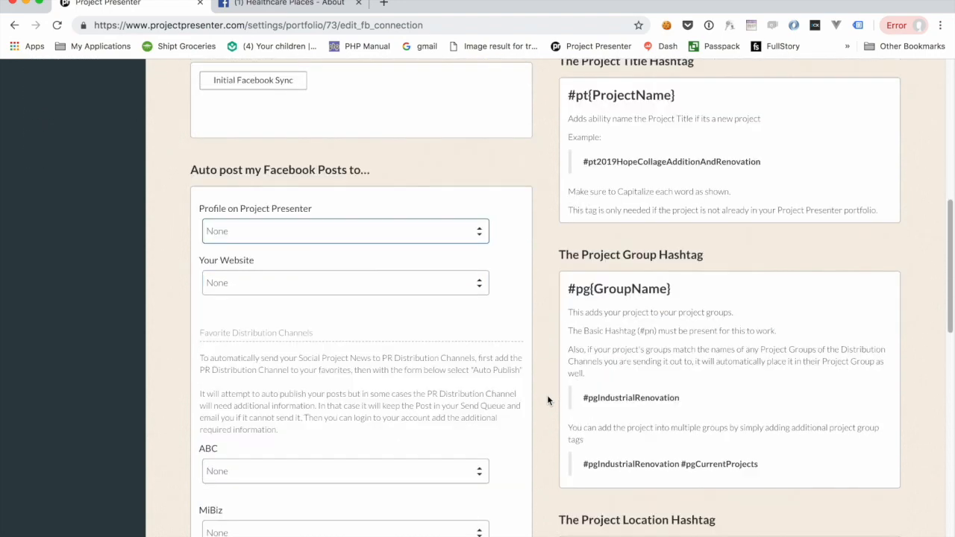
click(238, 232)
click(241, 244)
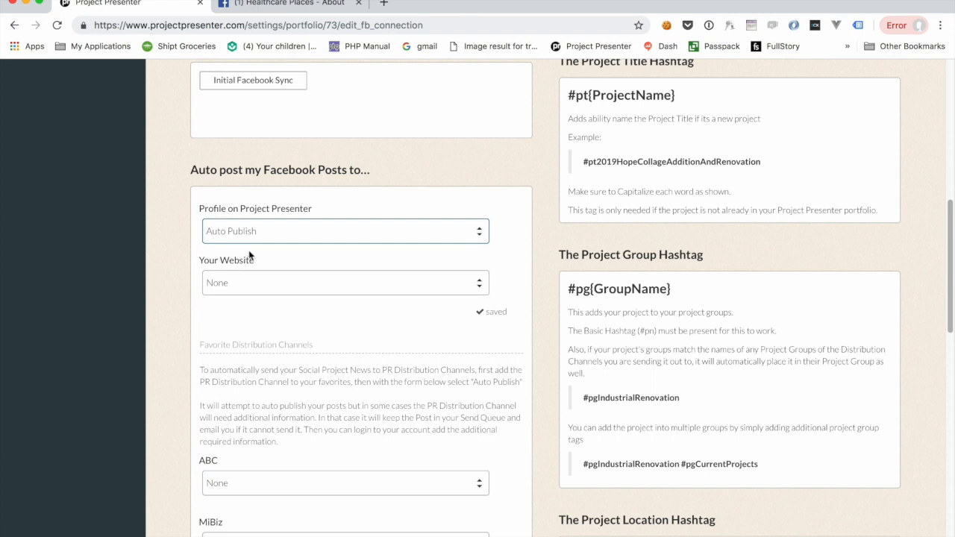
click(263, 283)
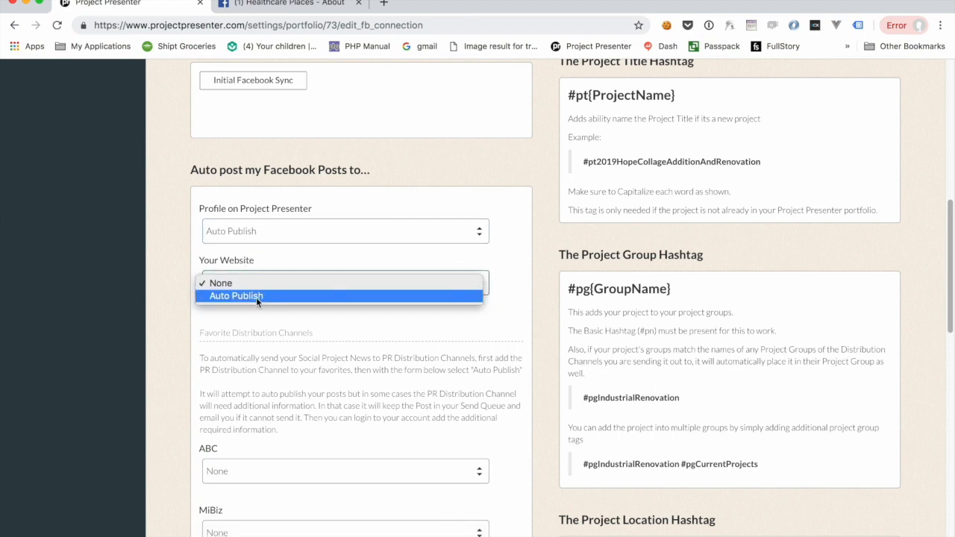
click(523, 370)
scroll(545, 462, down, 2)
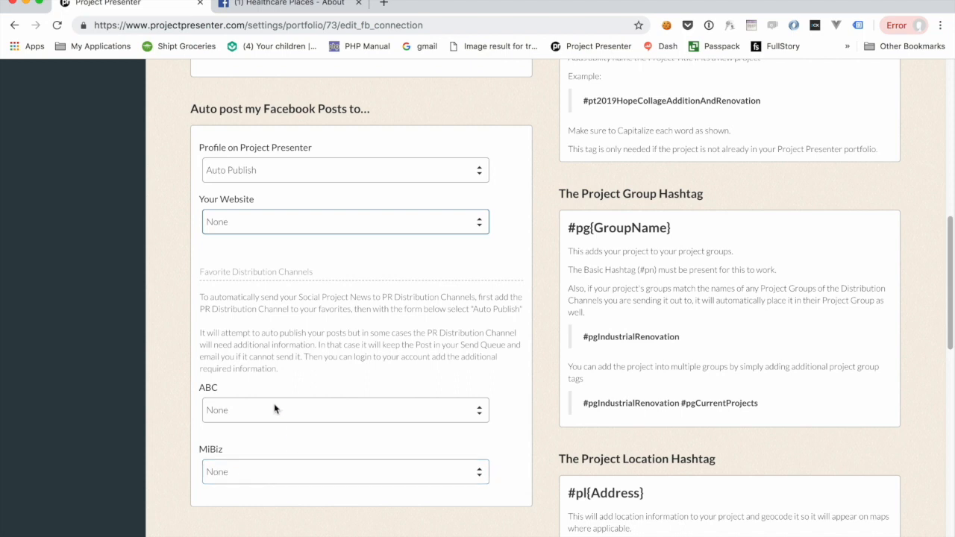
click(302, 409)
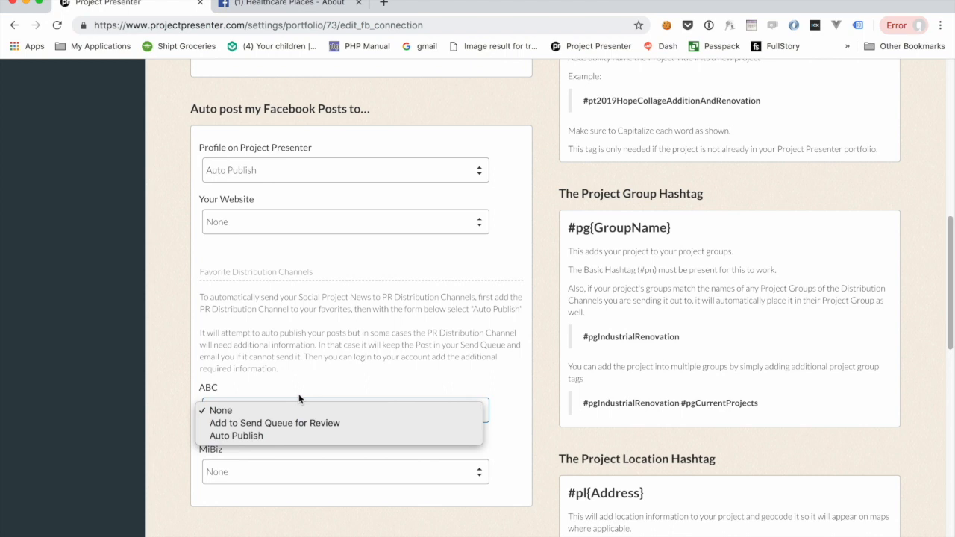
click(398, 348)
scroll(546, 290, up, 10)
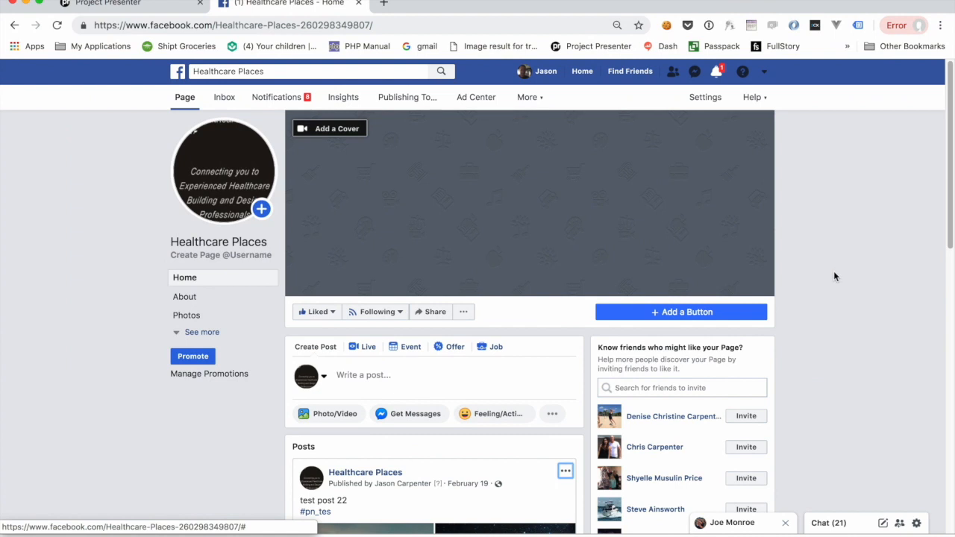
Step: Start a new Healthcare Places post with the pasted office renovation update text and attach a photo
click(382, 377)
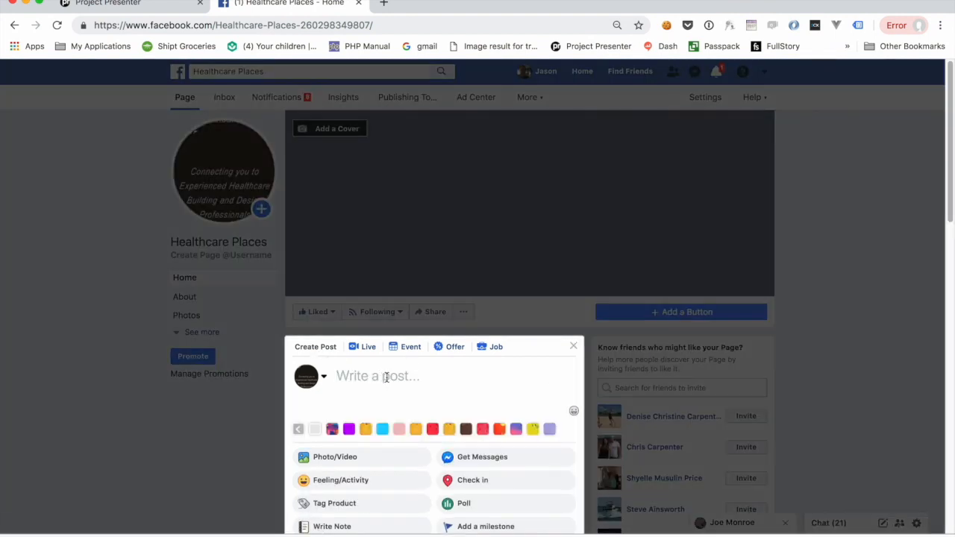
text(Fought though some tricky condition this week at the new XYZ office renovation. But, new conference room is looking great, especially important since the our clients were using it before the paint was dry!)
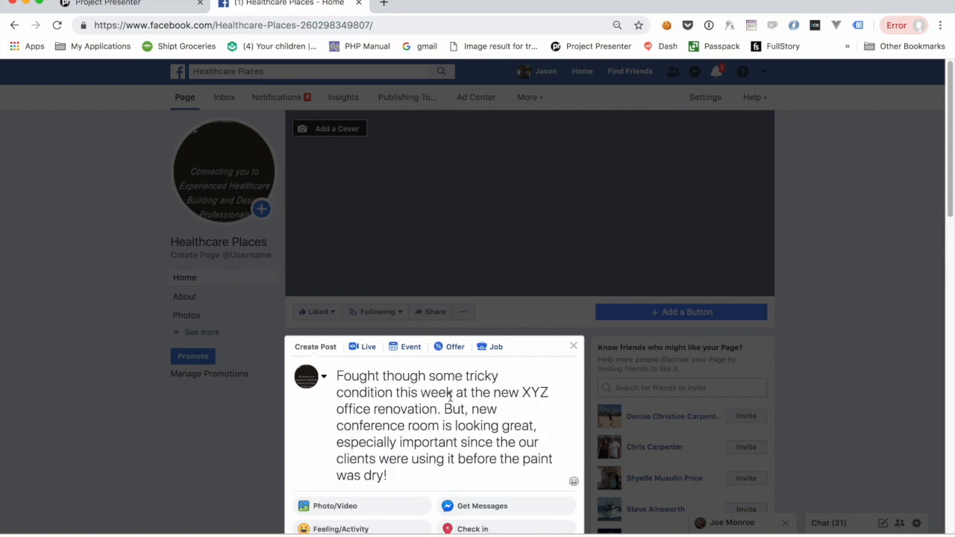
scroll(463, 454, down, 1)
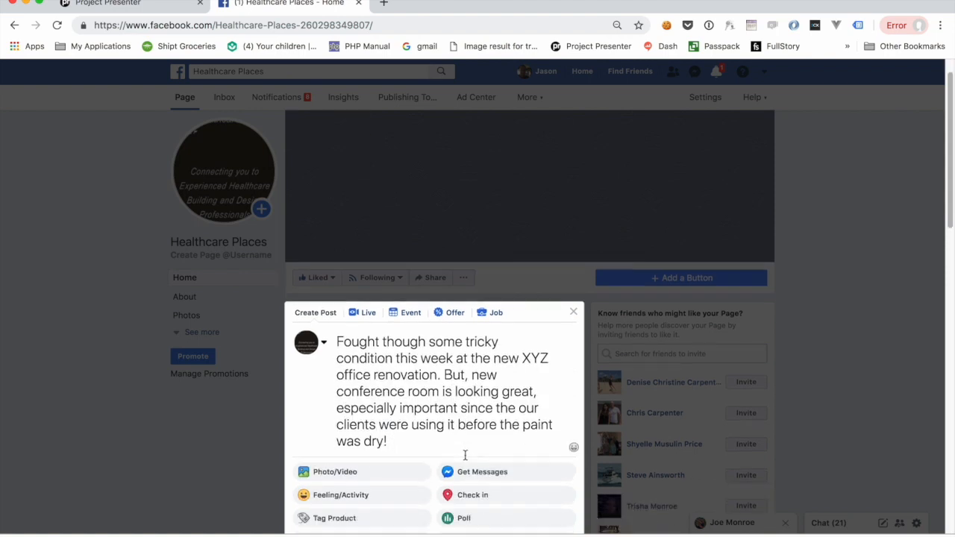
click(332, 465)
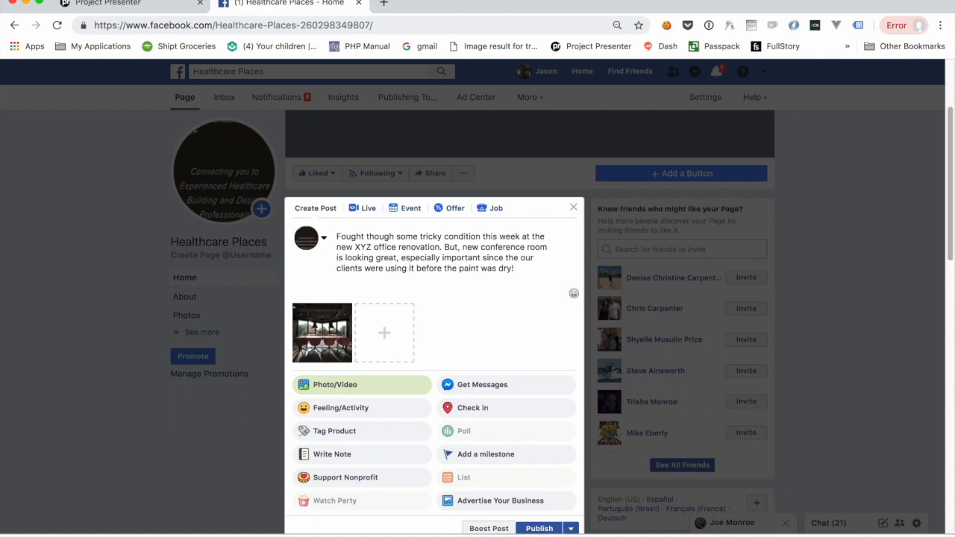
Step: Add the hashtag #pnXyzOffice2019 to the post and publish it
text(#pnXyzOffice2019)
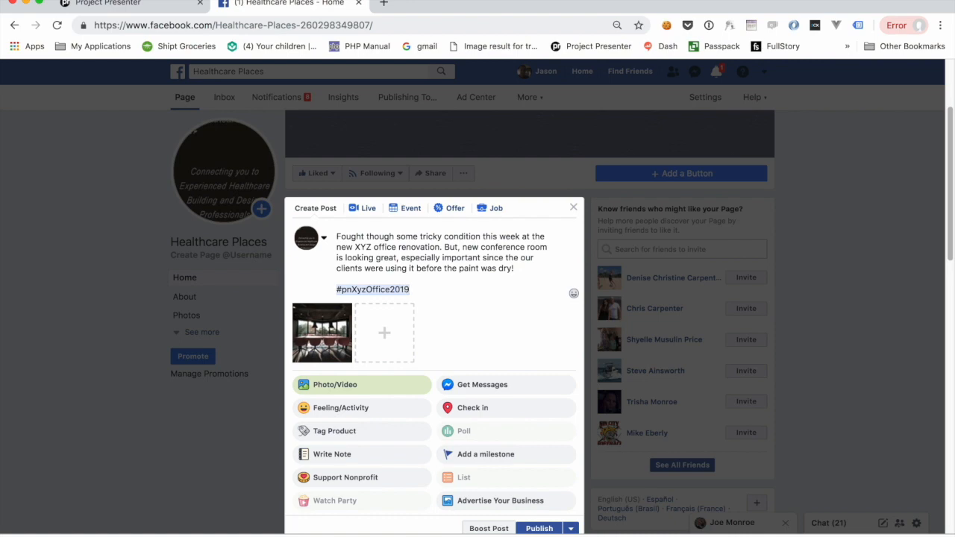
click(536, 529)
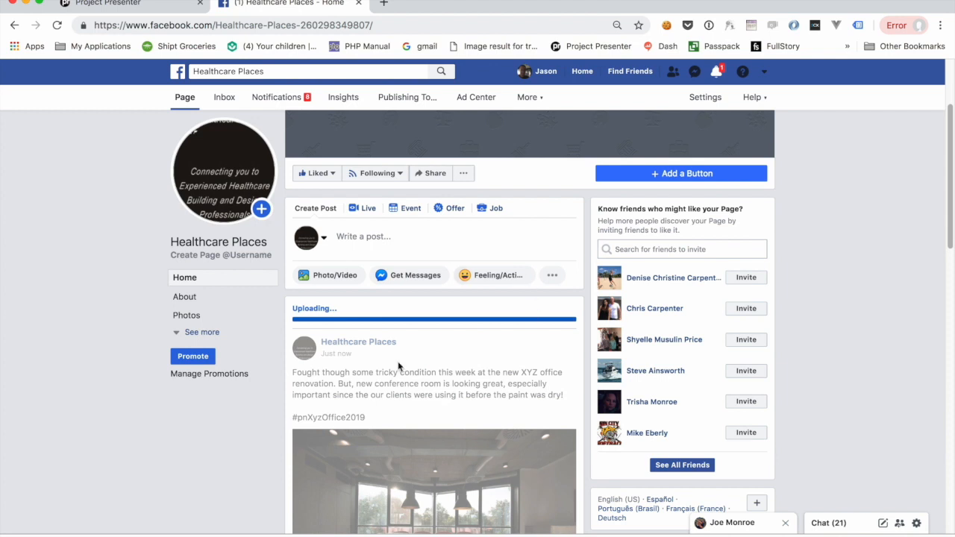
Step: Examine the hashtag on the published post
scroll(398, 369, down, 1)
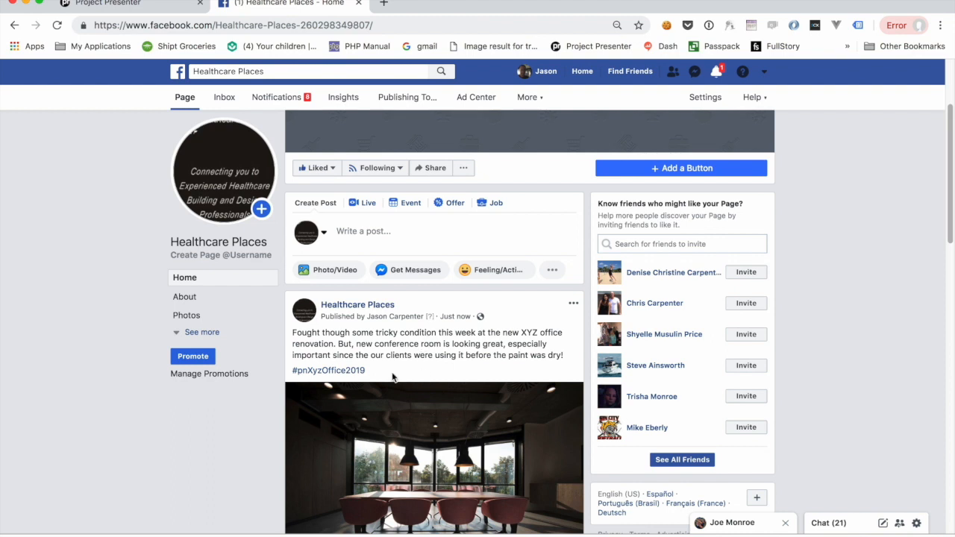
drag(383, 372, 306, 371)
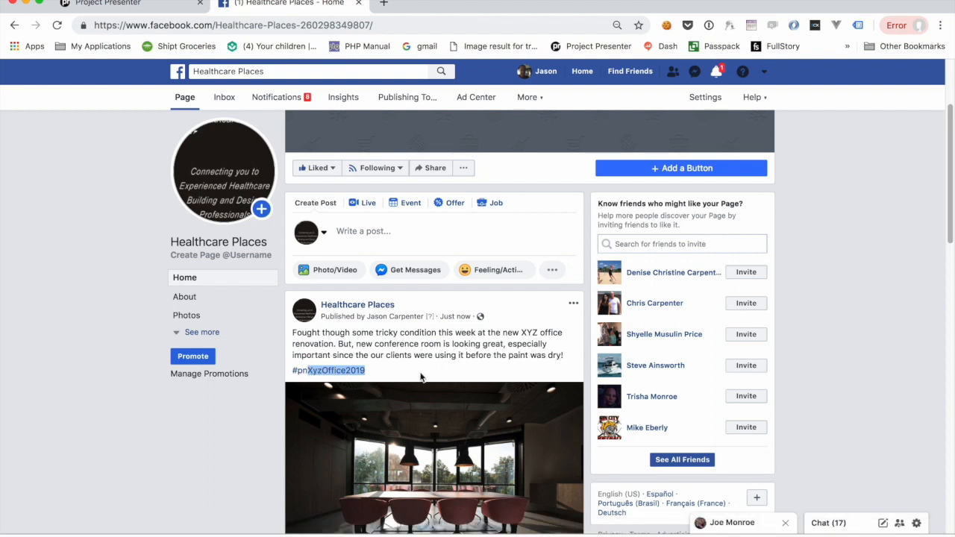
click(401, 350)
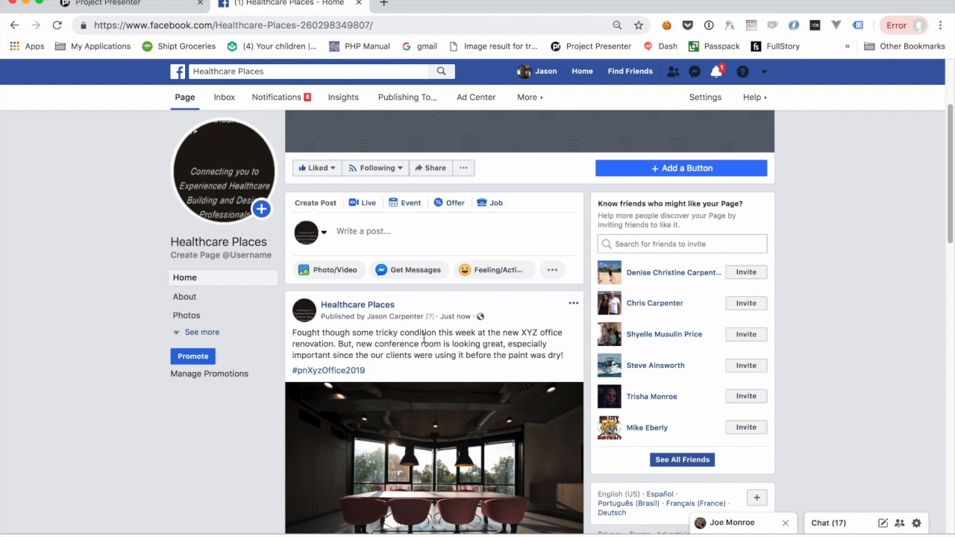
Step: Open the published post for editing and add a #pl location hashtag containing the project's street address and ZIP code
click(573, 303)
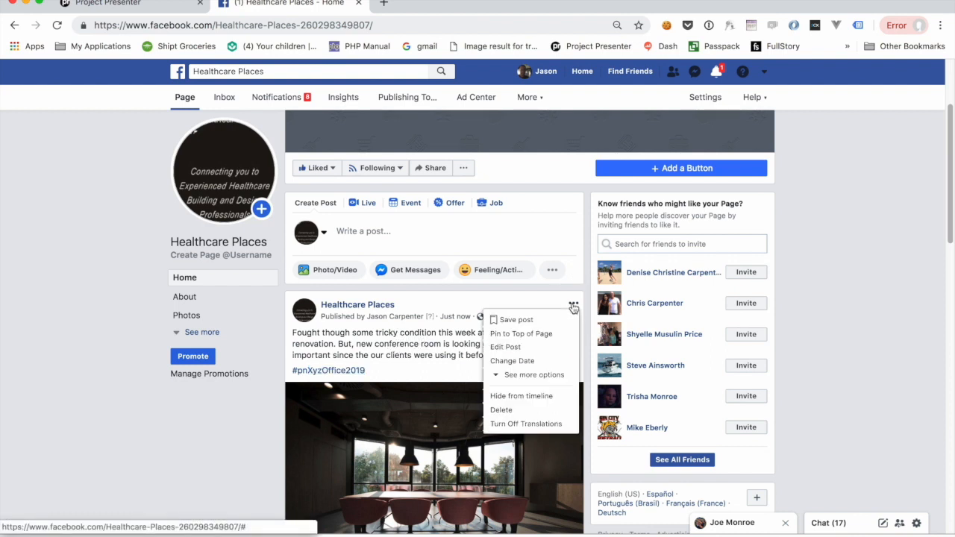
click(517, 348)
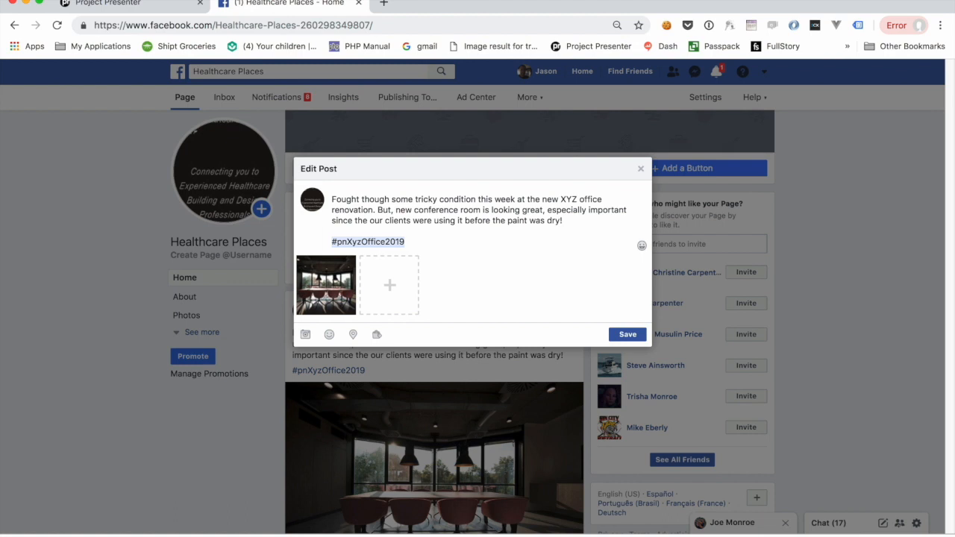
text(#)
text(pl)
text(124Fake)
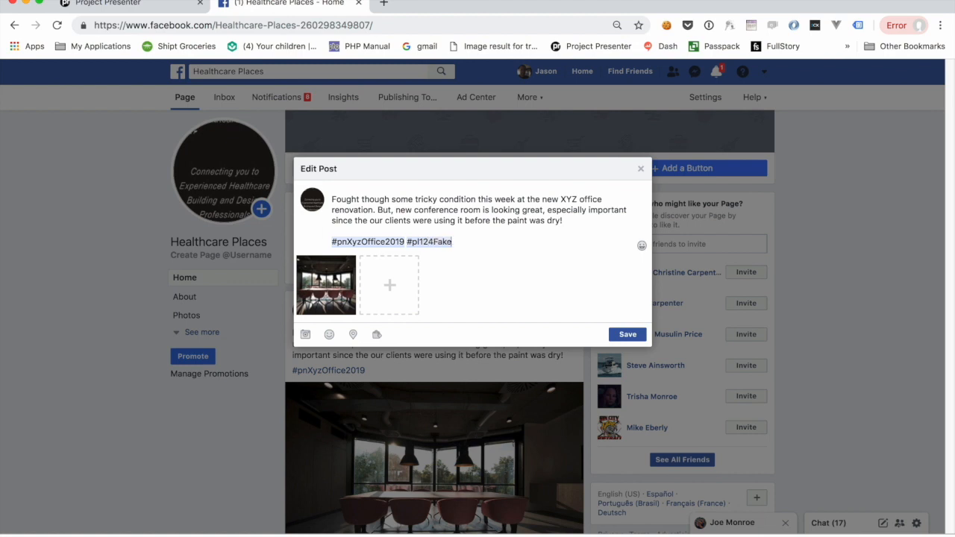
text(St49503)
Step: Add the project group hashtags #pgOfficeRenovations and #pgCurrentProjects to the post
text(#pg)
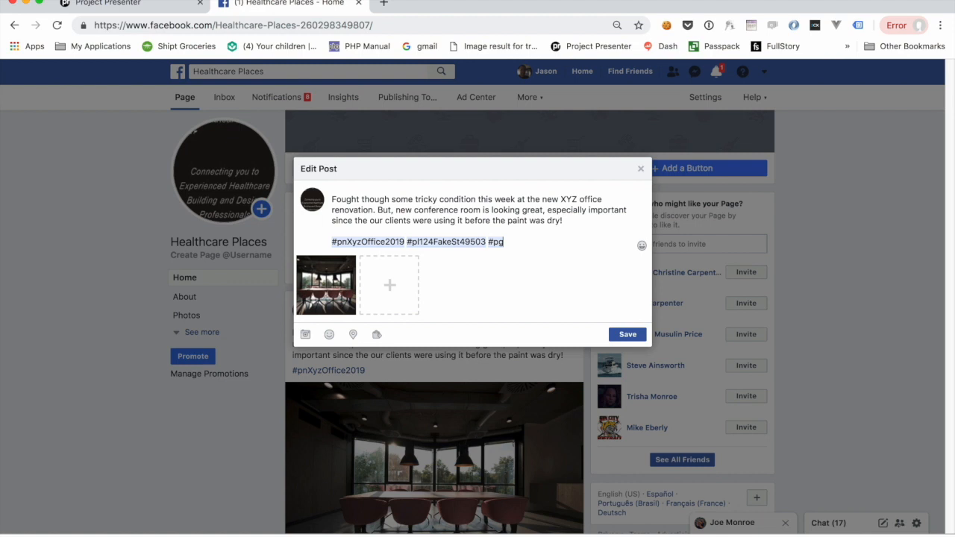
text(OfficeRenovations)
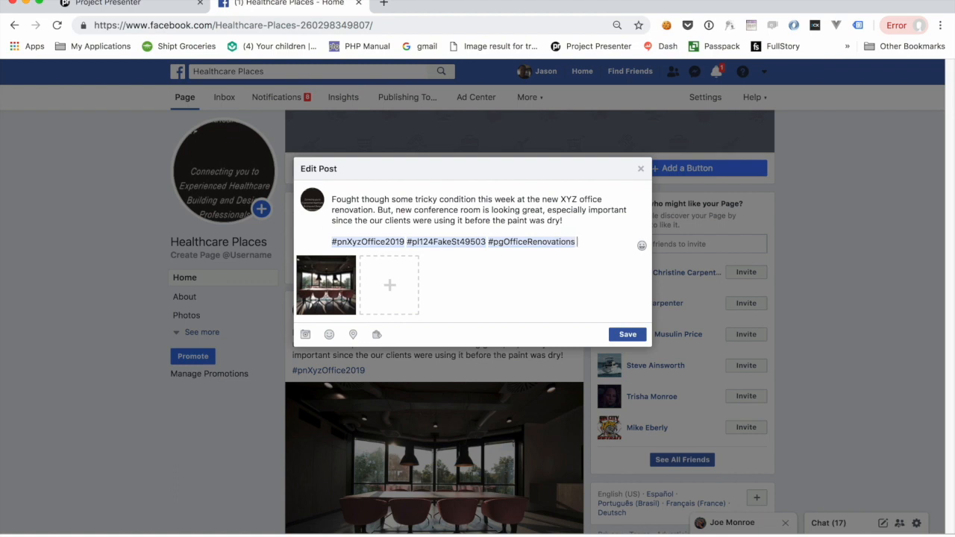
text( #pgCurrentProjects)
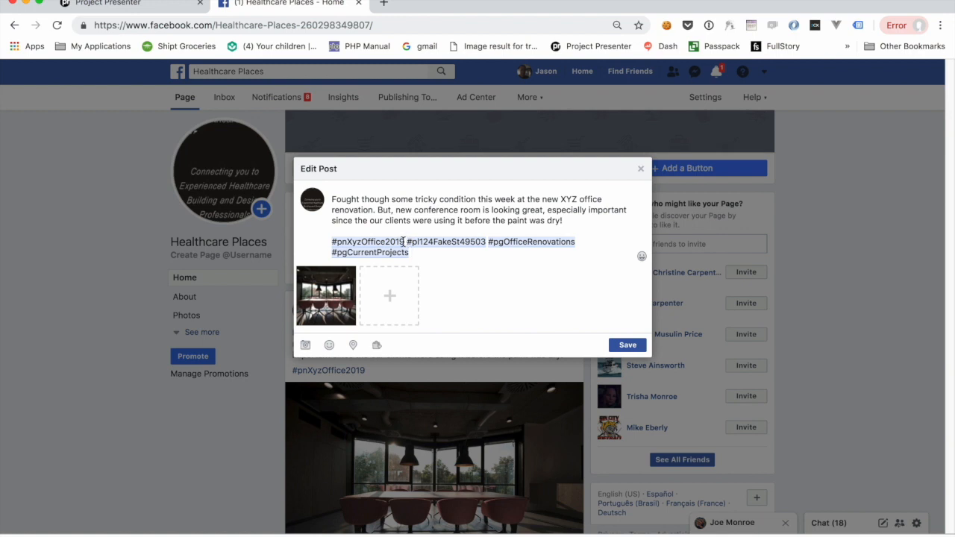
Step: Add the project title hashtag #ptXyxOfficeRenovation at the end of the post's hashtags
drag(403, 241, 347, 240)
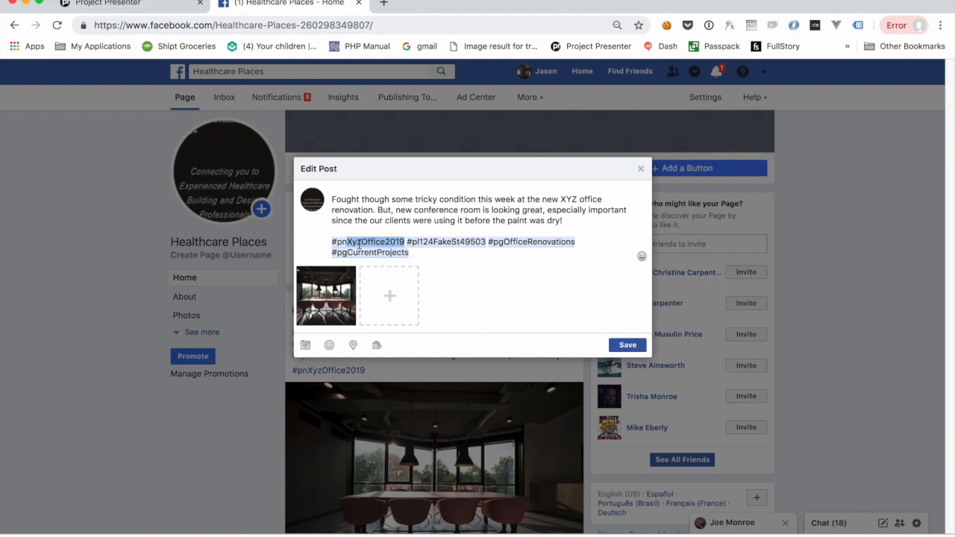
click(437, 255)
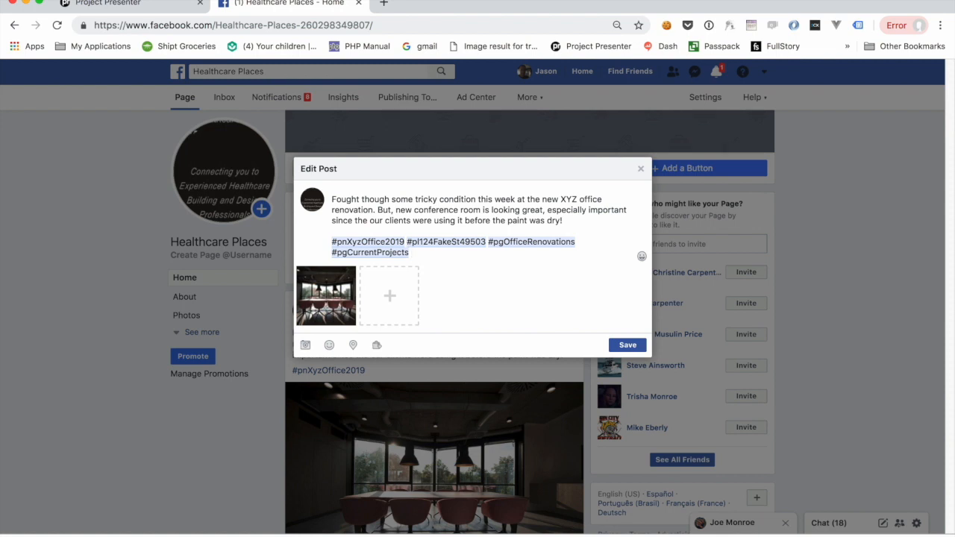
text(#pt)
text(Xyx)
text(Offic)
text(eRenova)
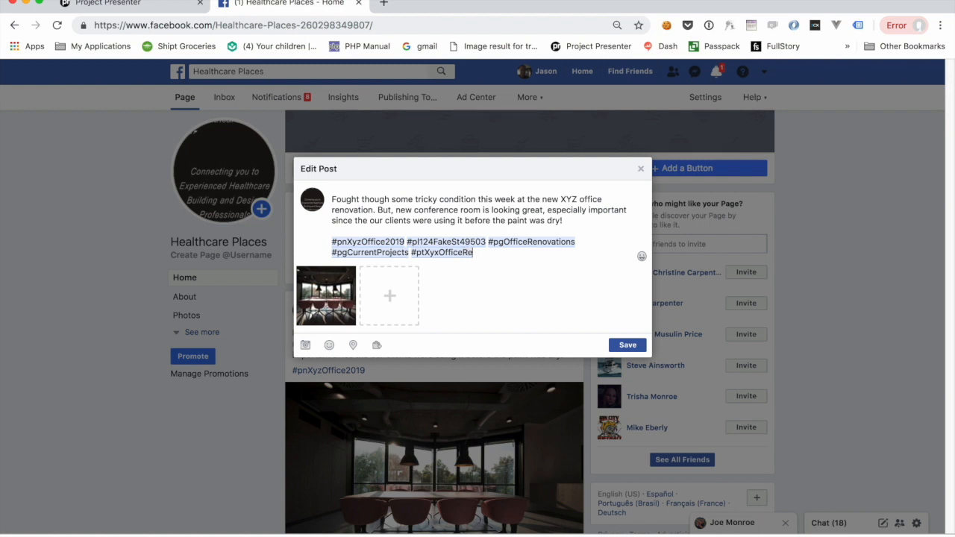
text(tion)
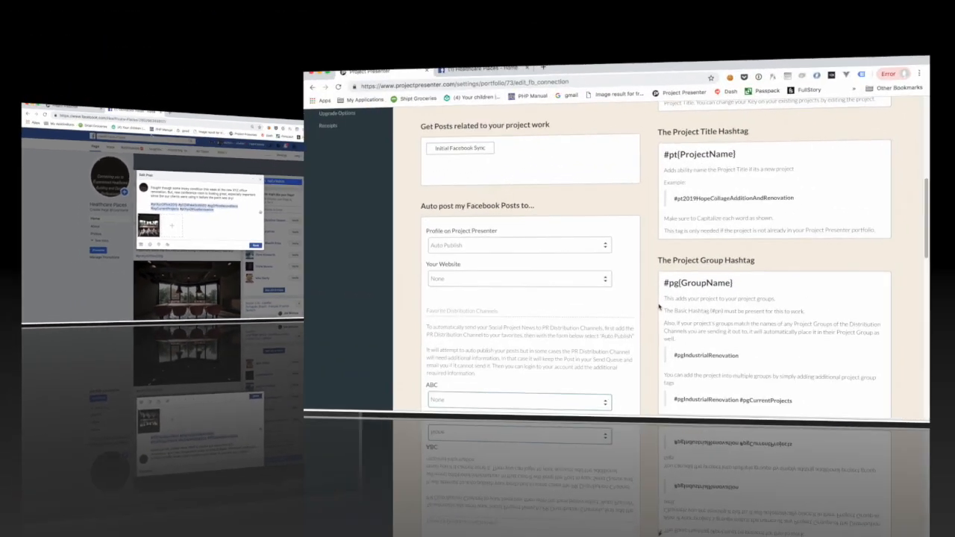
Step: Switch to Project Presenter and review the hashtag explanations on the Facebook Connection settings page
scroll(560, 365, up, 3)
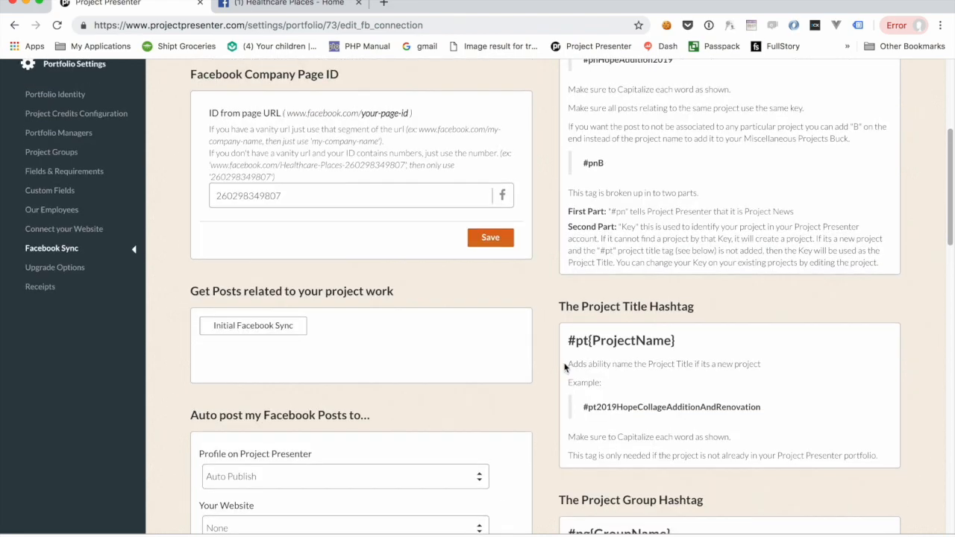
scroll(560, 362, down, 3)
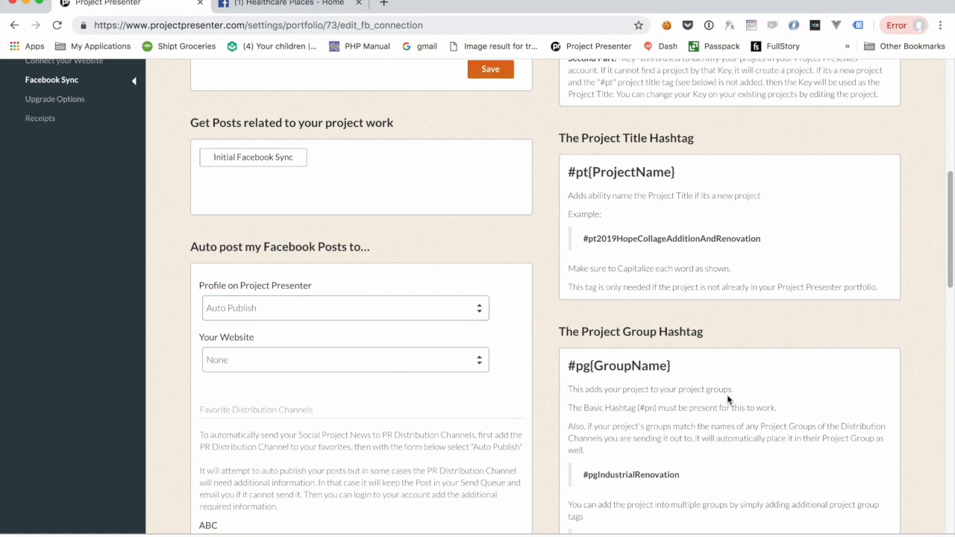
scroll(726, 395, up, 5)
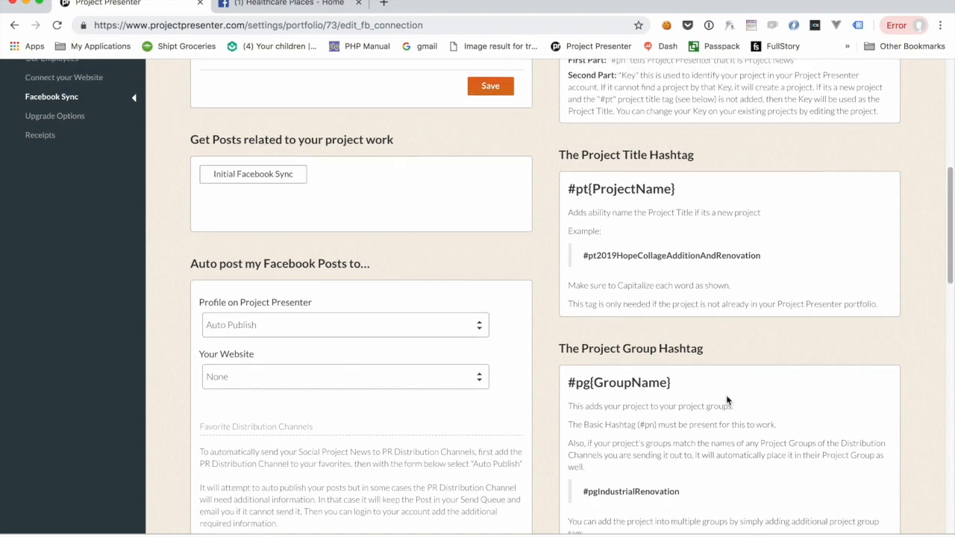
scroll(735, 397, up, 8)
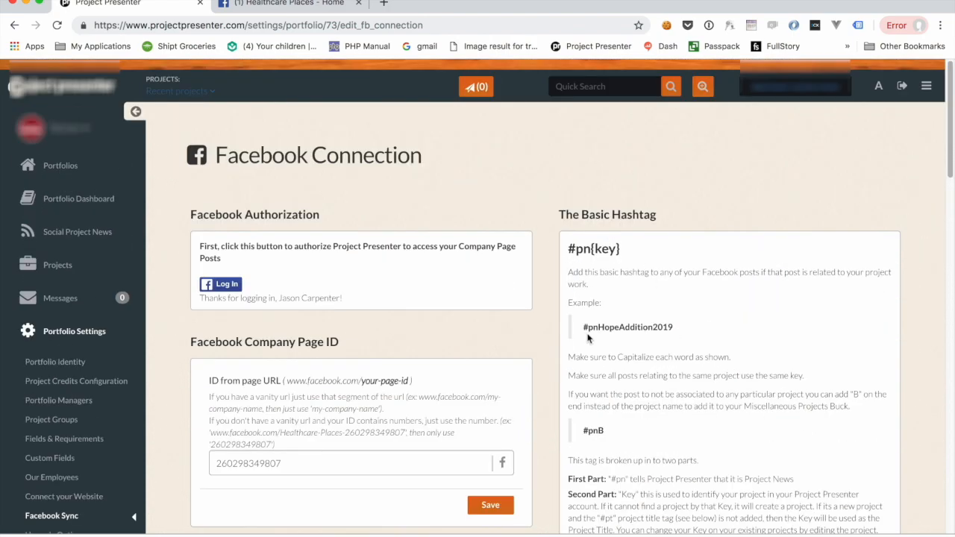
drag(583, 327, 675, 329)
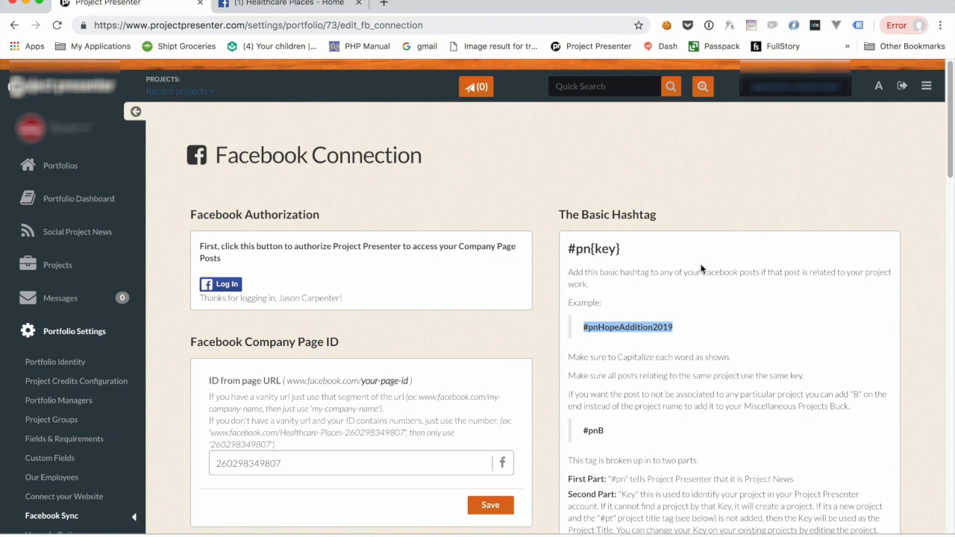
scroll(653, 440, down, 1)
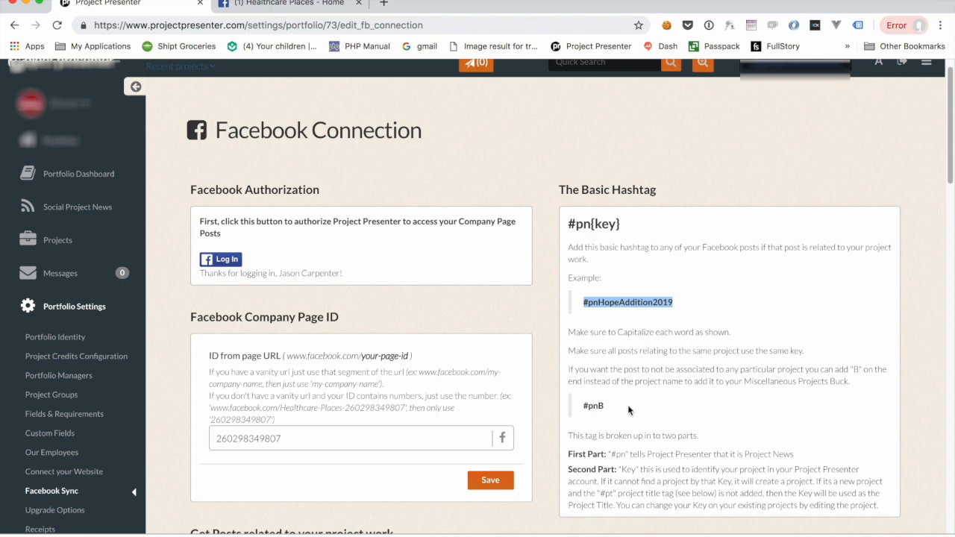
drag(598, 405, 605, 405)
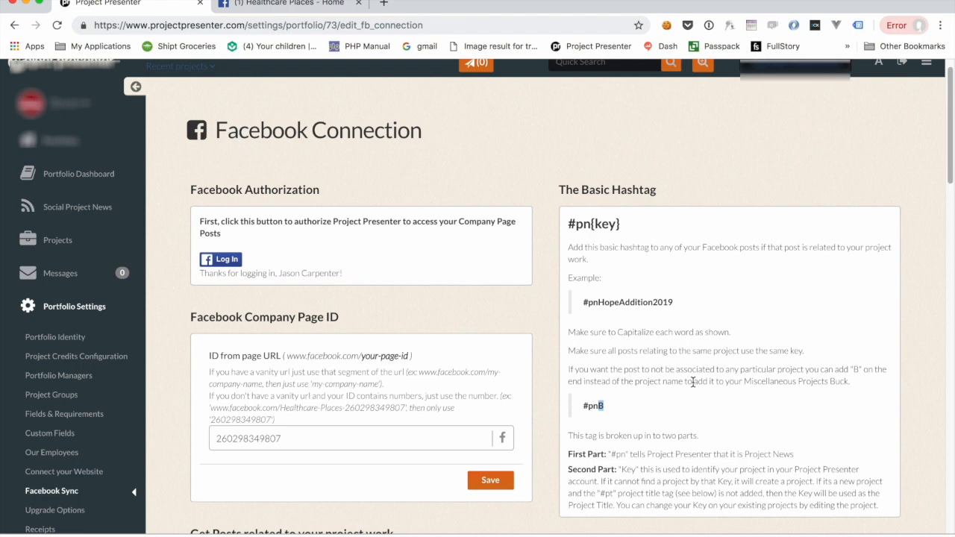
scroll(597, 269, down, 1)
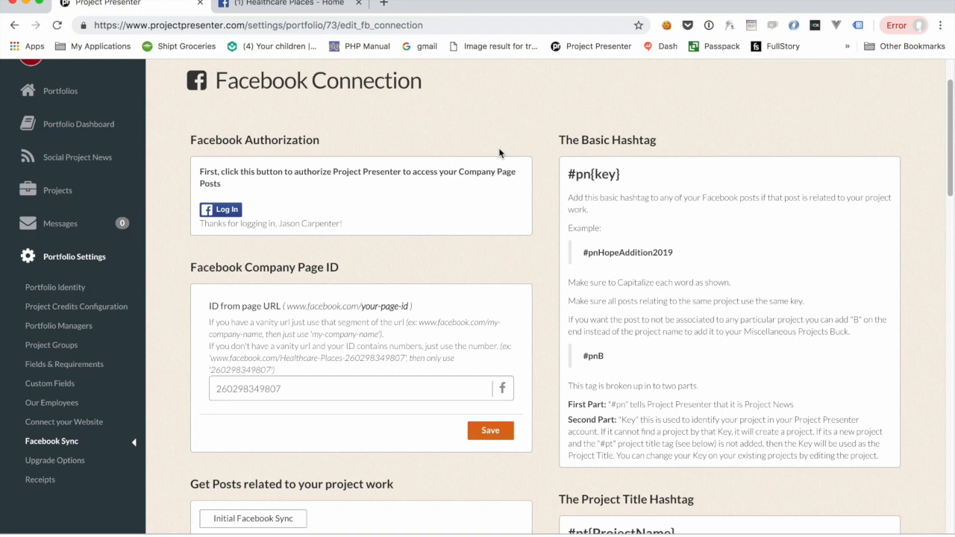